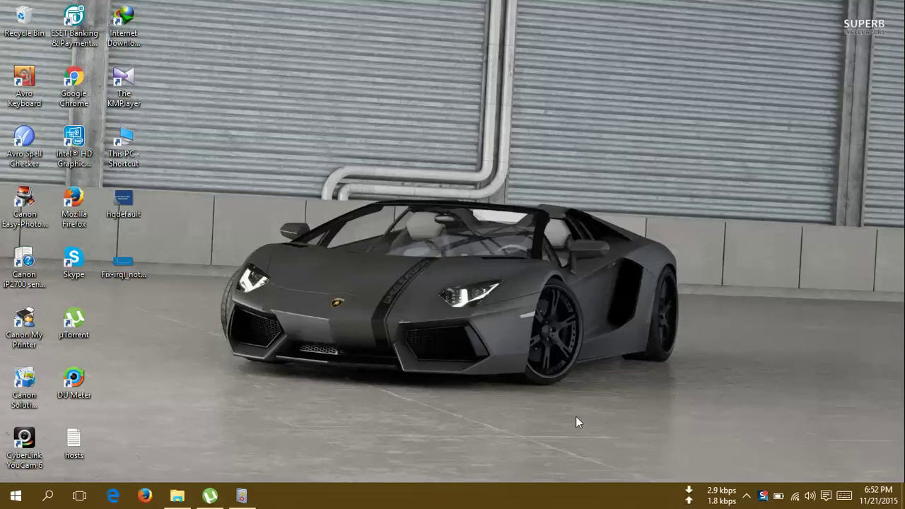
View the desktop images hqdefault and Fix-irql_not_less_or_equal to read the blue screen error, and close both
double_click(131, 213)
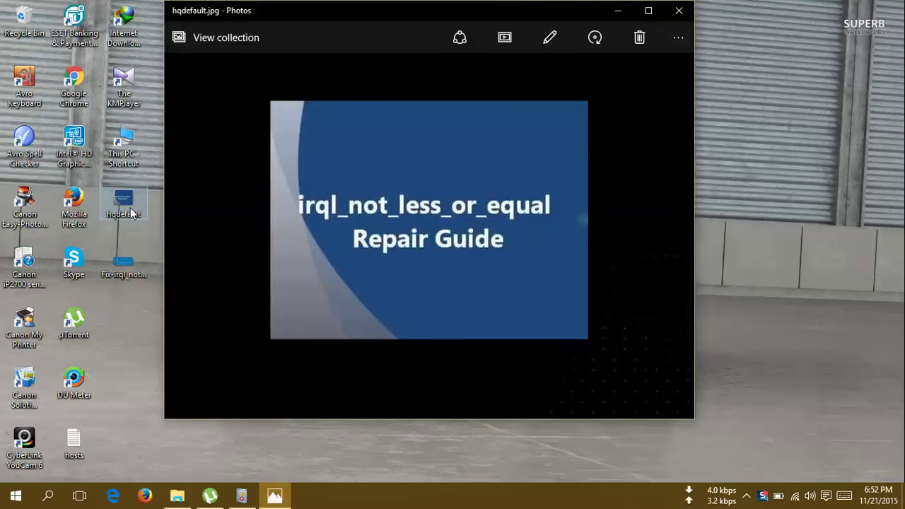
left_click_drag(266, 15, 333, 28)
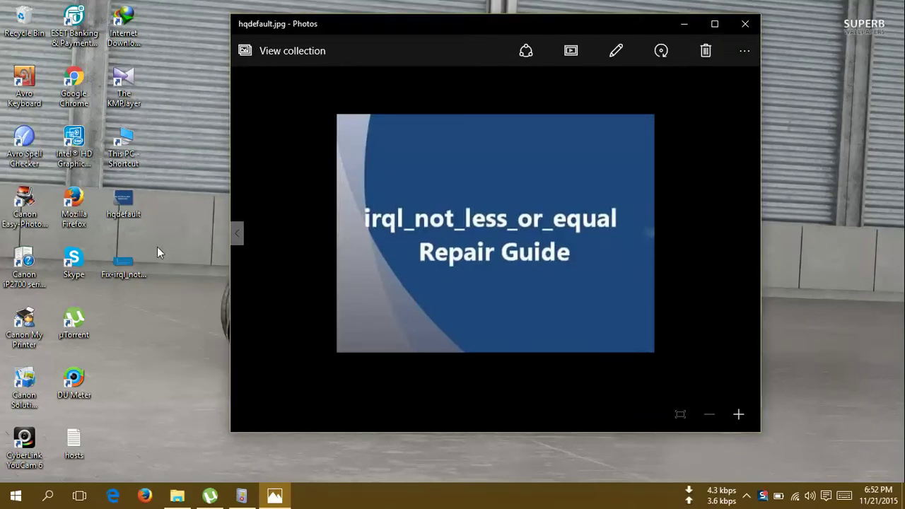
left_click(110, 270)
double_click(110, 270)
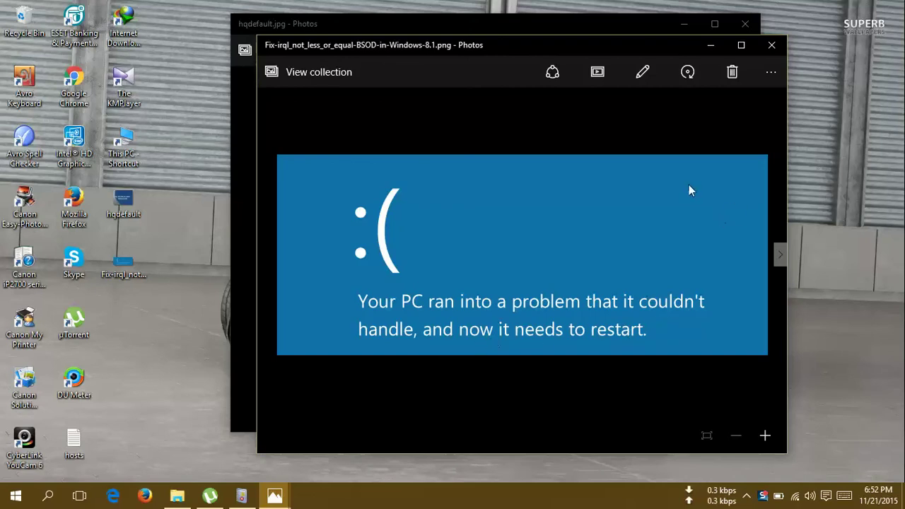
left_click(771, 45)
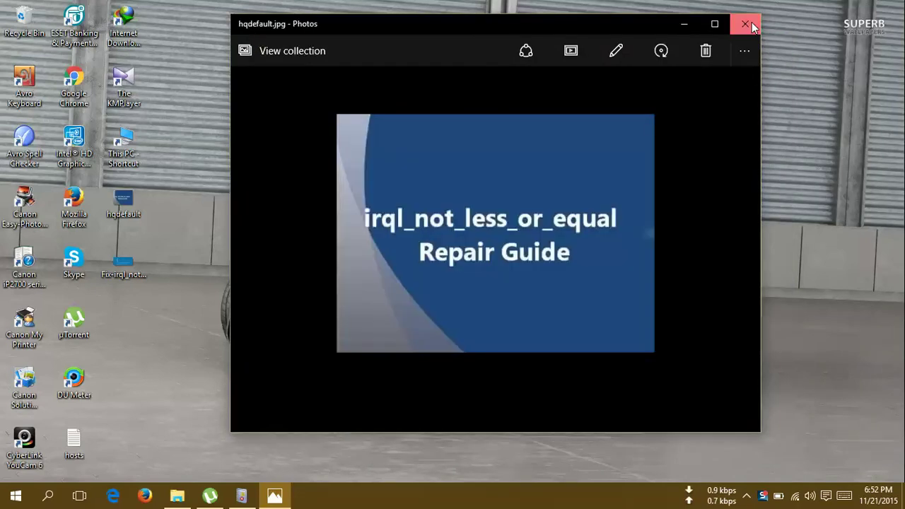
left_click(745, 24)
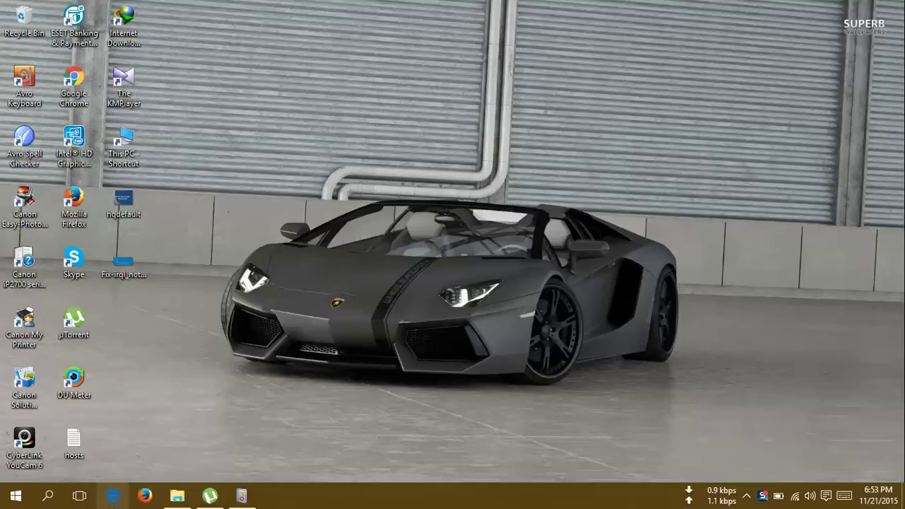
Open Microsoft Edge's settings to check the version details under About this app, and close the browser
left_click(112, 495)
left_click(890, 35)
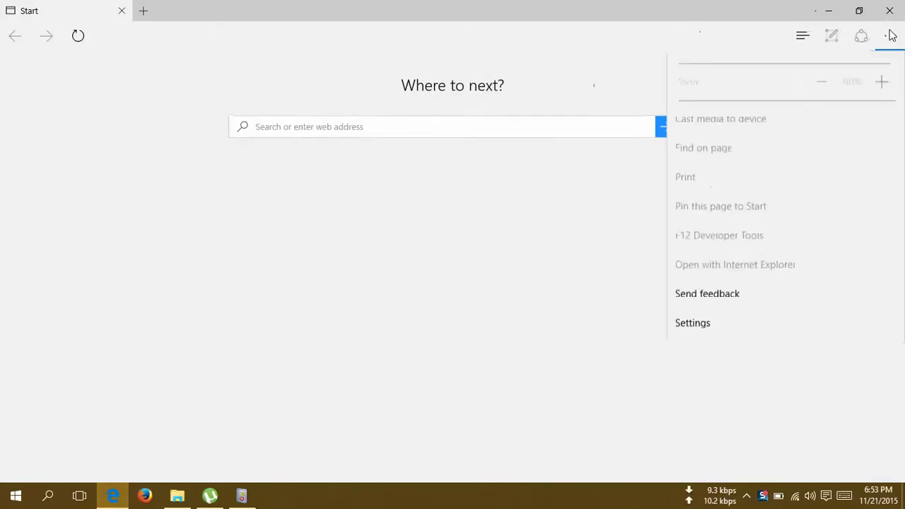
left_click(697, 380)
scroll(735, 228, "down", 10)
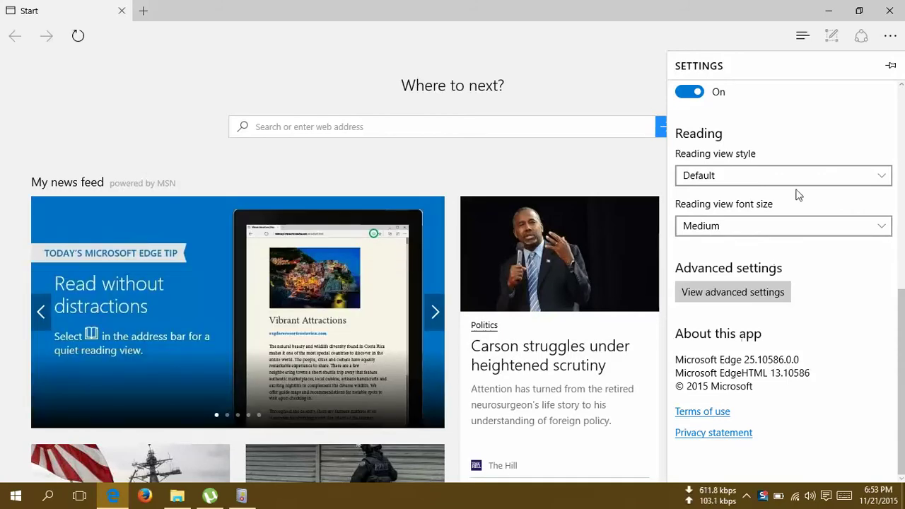
left_click(889, 10)
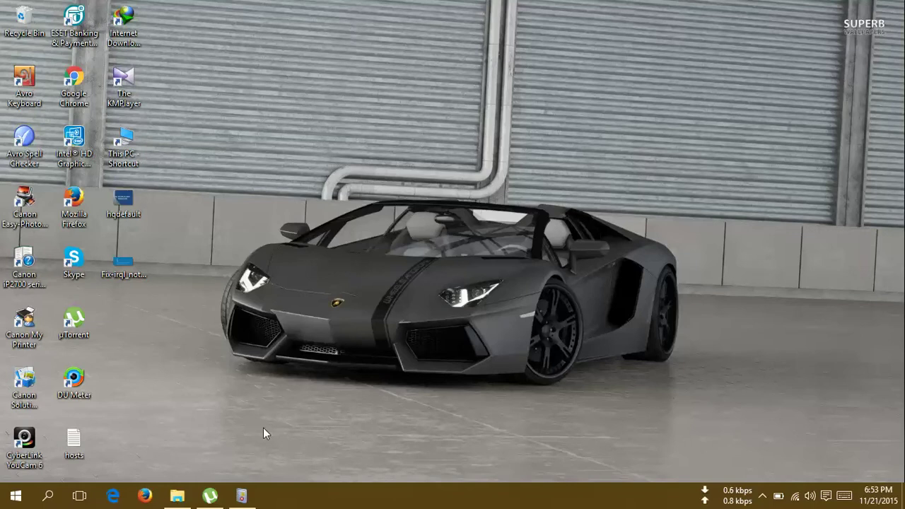
Search Windows for "event" and open Event Viewer
mouse_move(241, 494)
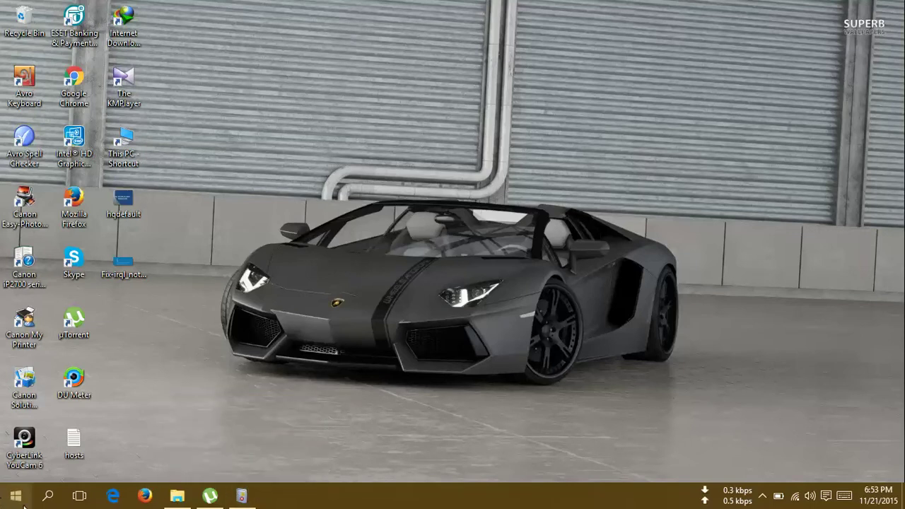
left_click(48, 497)
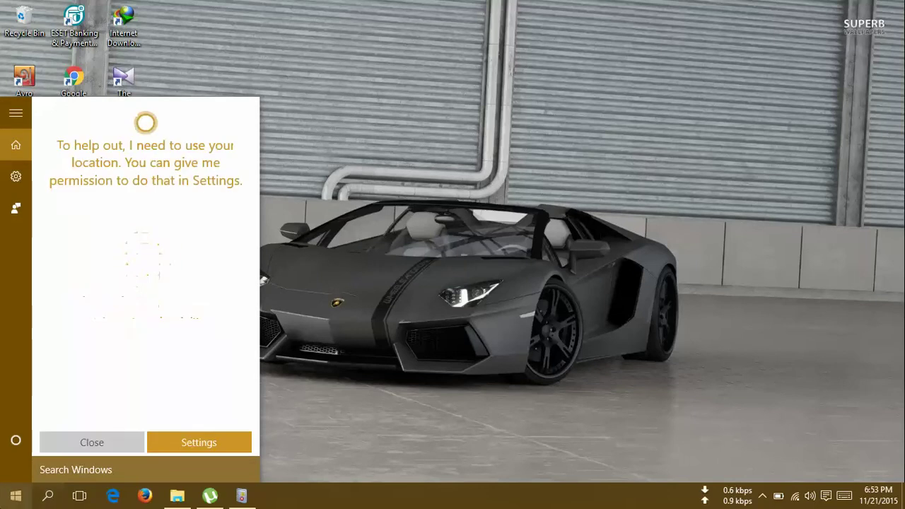
left_click(61, 475)
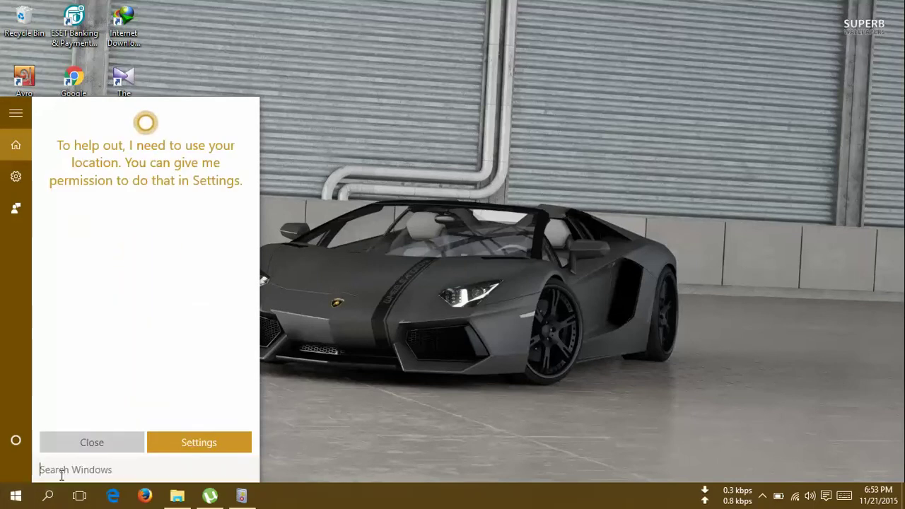
type("ev")
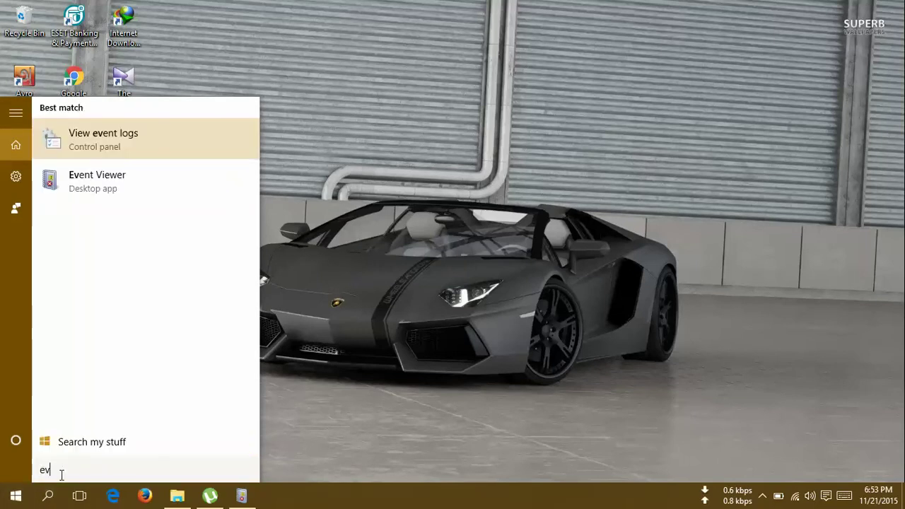
type("ent")
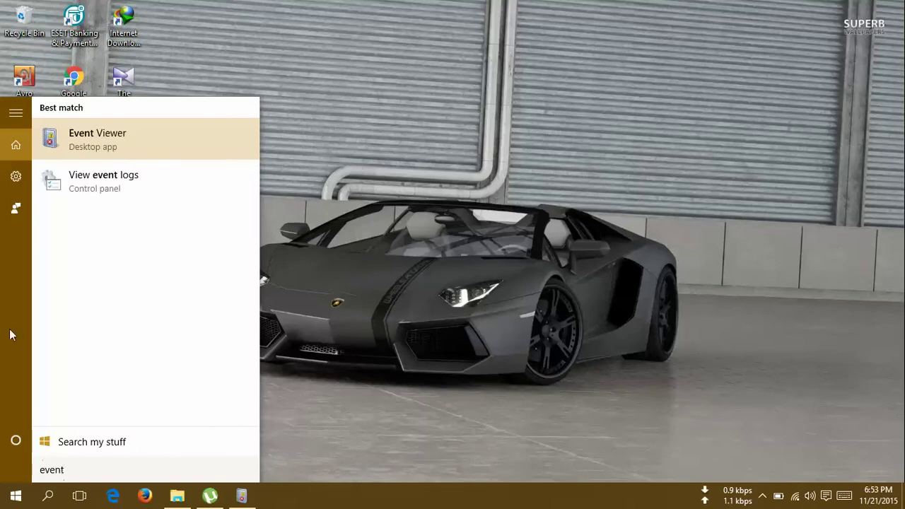
left_click(101, 143)
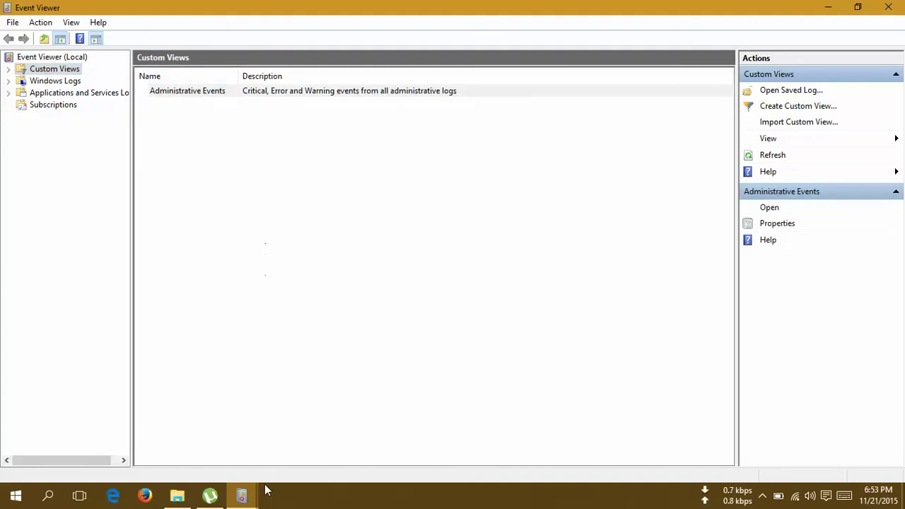
Switch to the Event Viewer window showing the Kernel-Power event and return to its Overview and Summary page
mouse_move(246, 499)
mouse_move(210, 401)
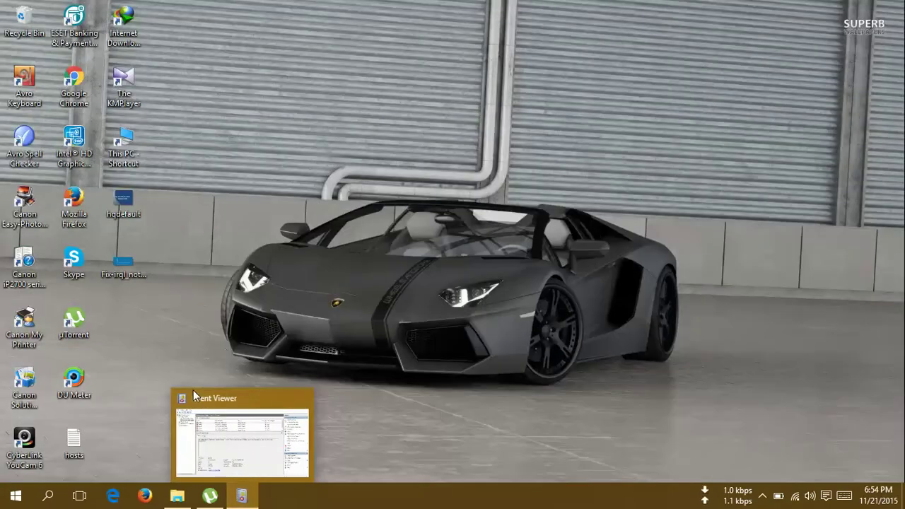
left_click(193, 391)
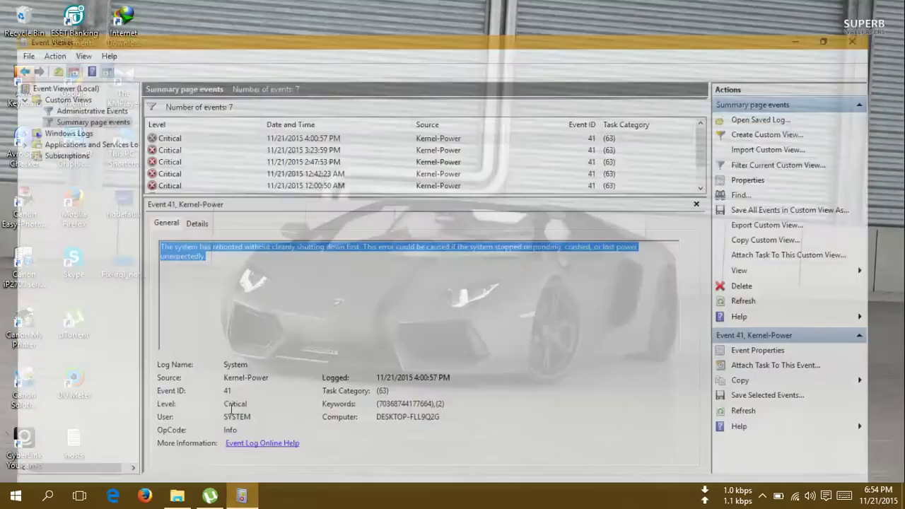
left_click(9, 39)
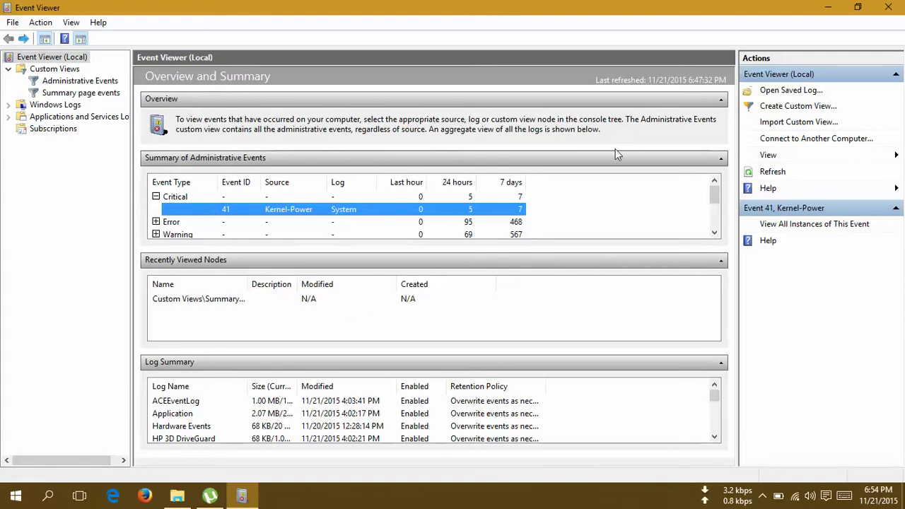
Expand the Critical events, view the details of Kernel-Power event 41, and close Event Viewer
left_click(155, 197)
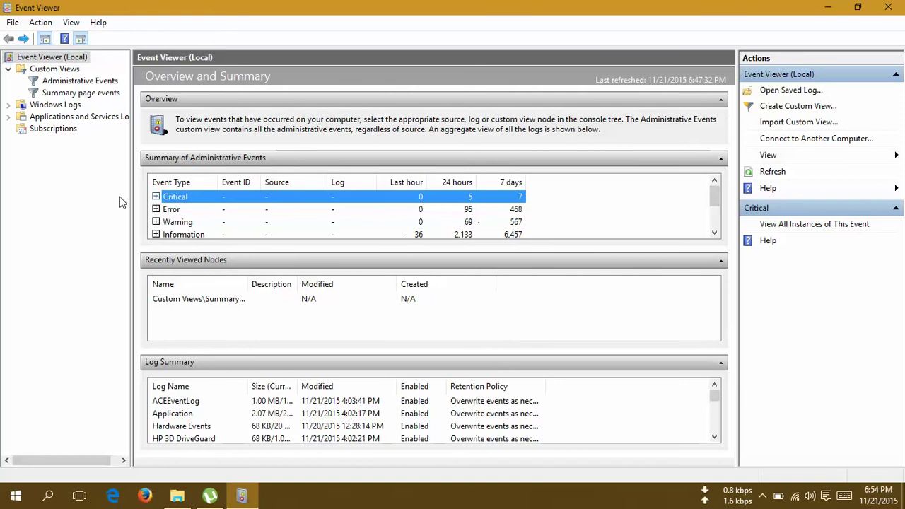
left_click(156, 196)
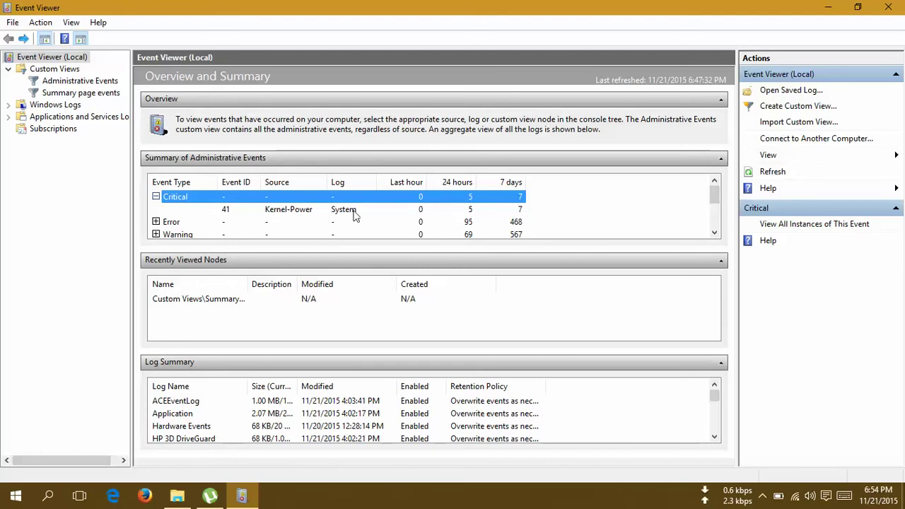
double_click(281, 210)
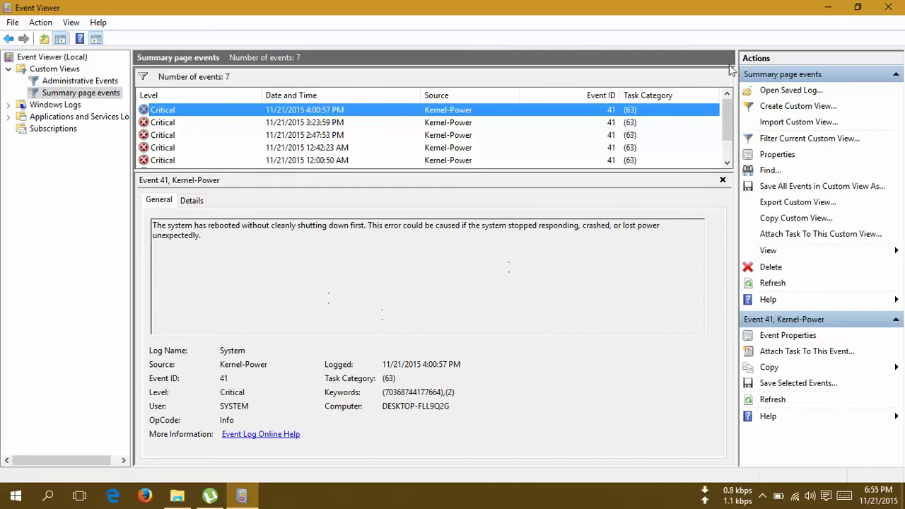
left_click(878, 11)
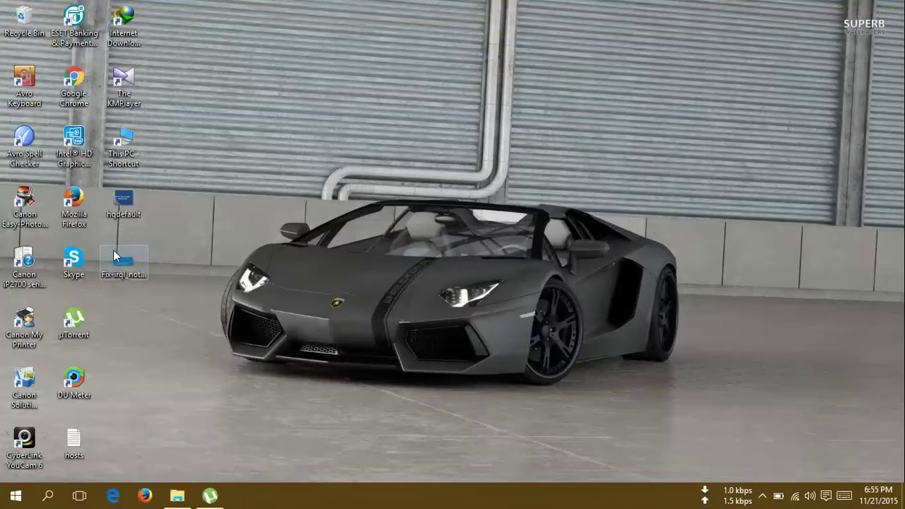
left_click(826, 496)
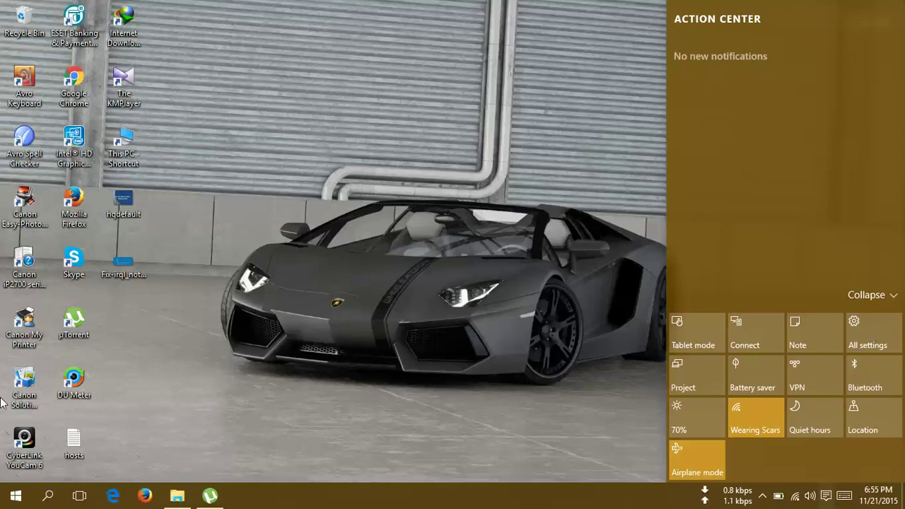
left_click(16, 495)
key("Escape")
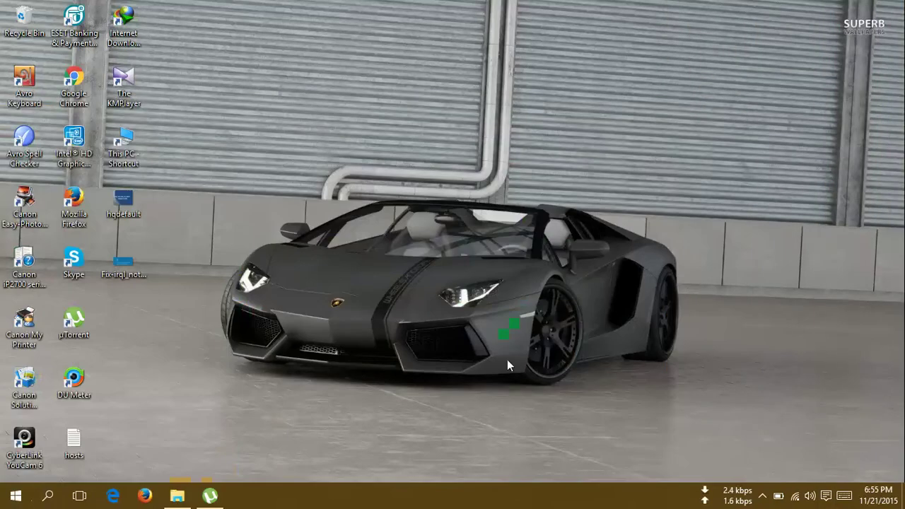
Open the Power & sleep page of the Windows System settings
left_click(826, 496)
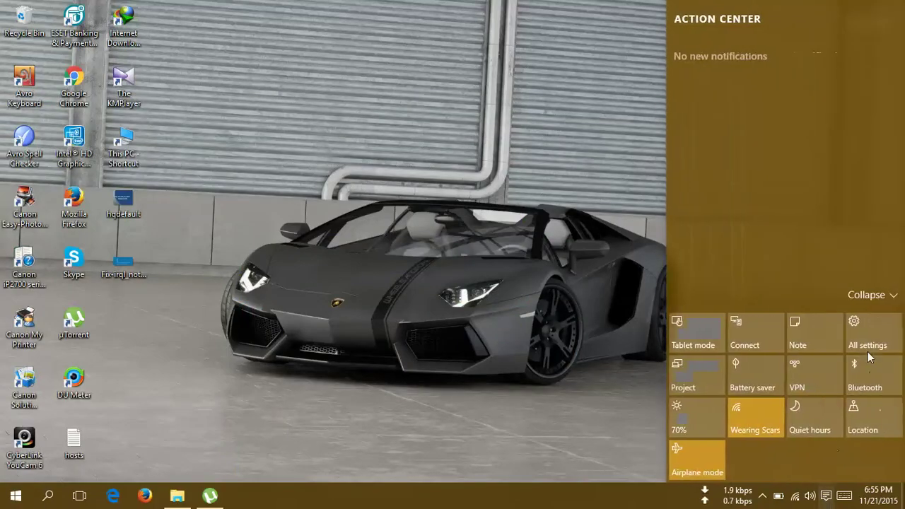
left_click(860, 324)
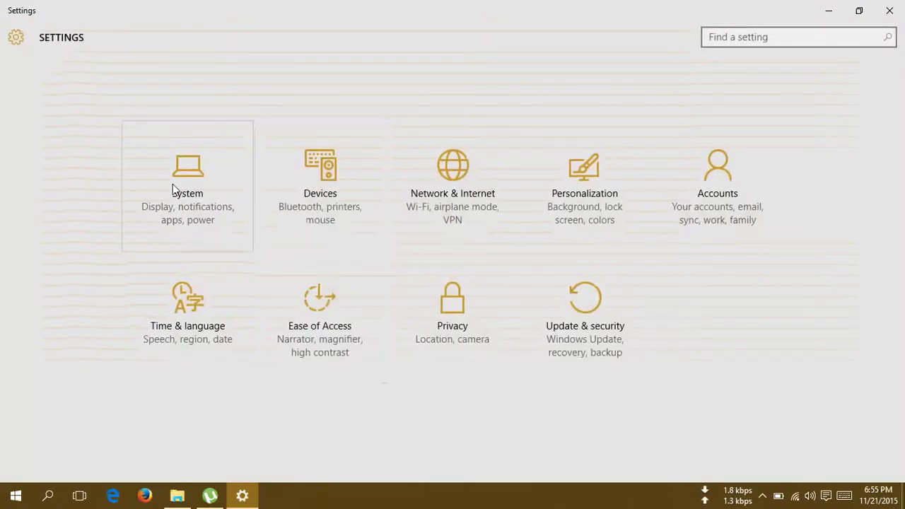
left_click(174, 187)
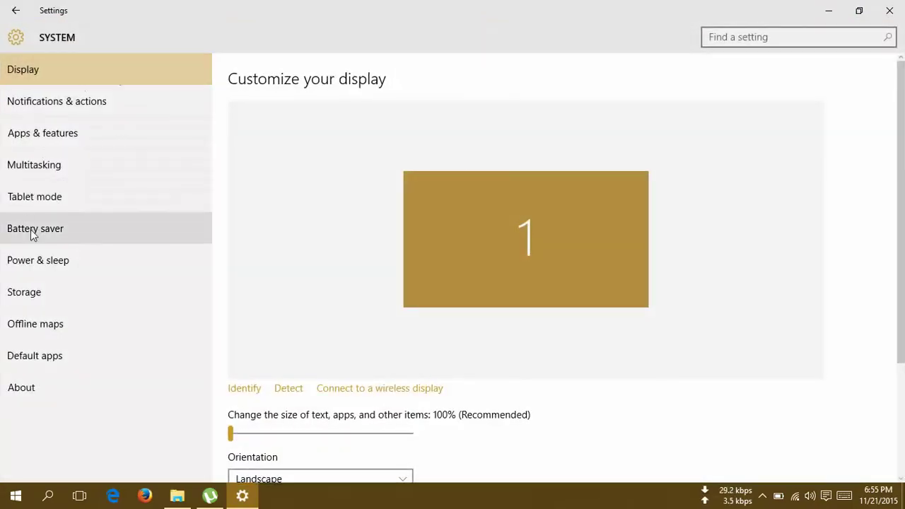
left_click(43, 260)
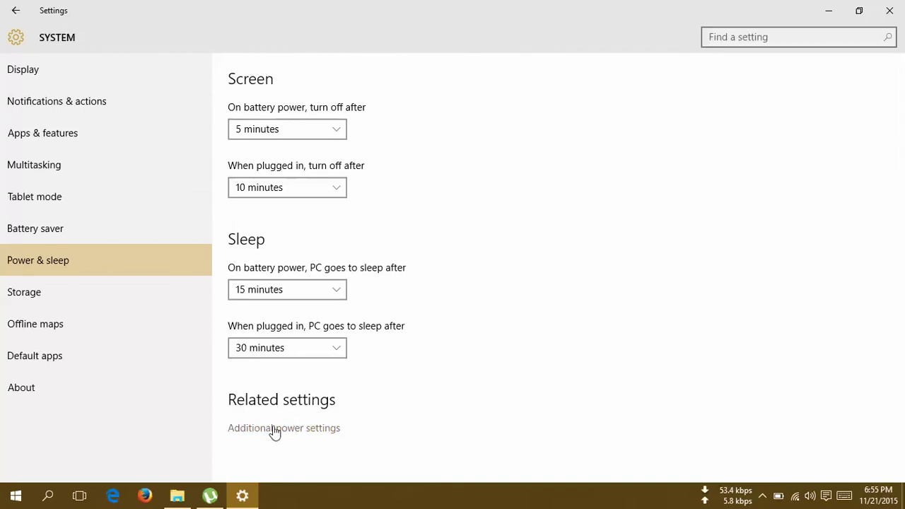
Open the additional power settings, go to the options for what the power buttons do, and unlock the currently unavailable settings
left_click(296, 428)
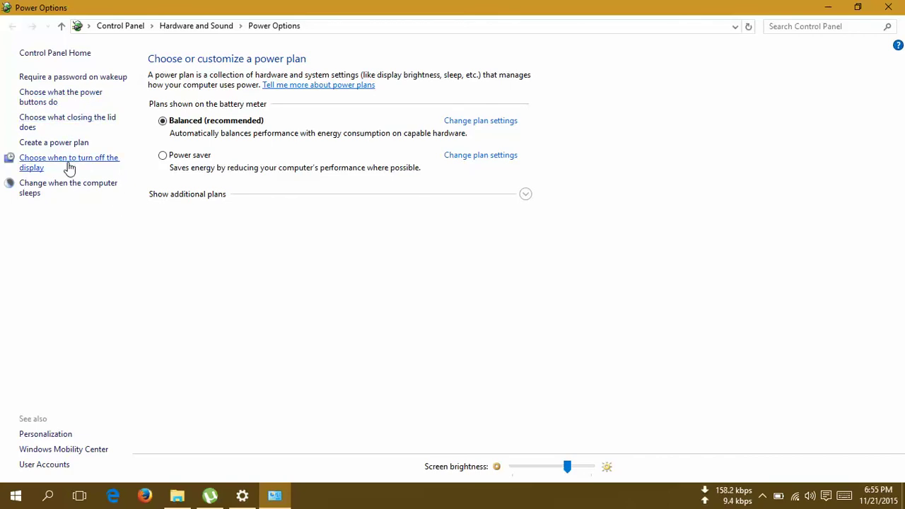
left_click(60, 102)
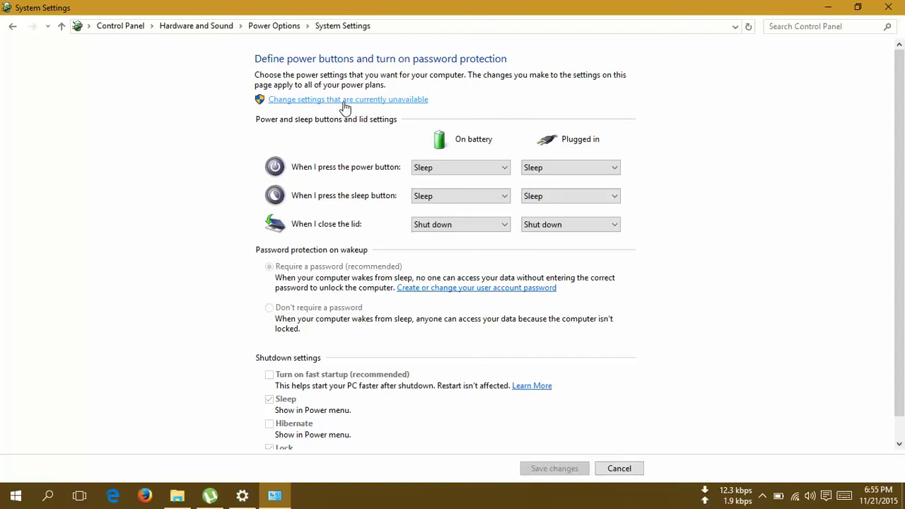
left_click(372, 106)
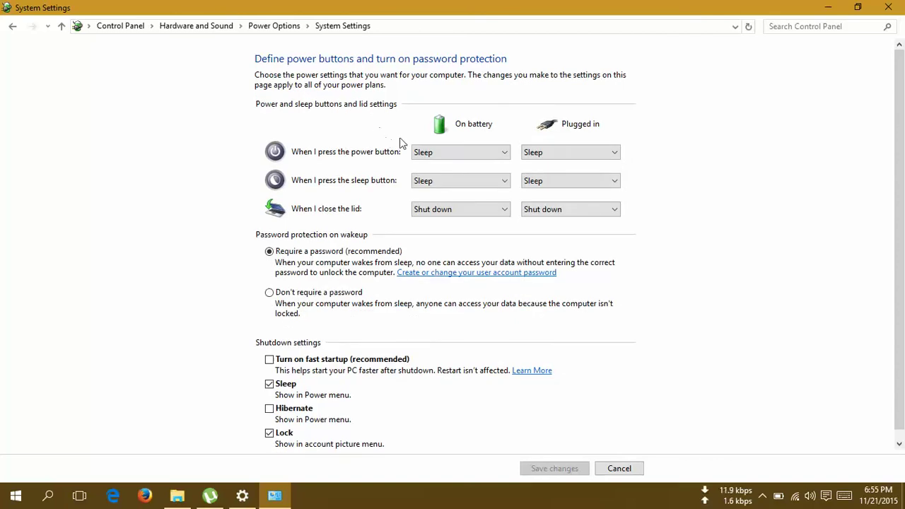